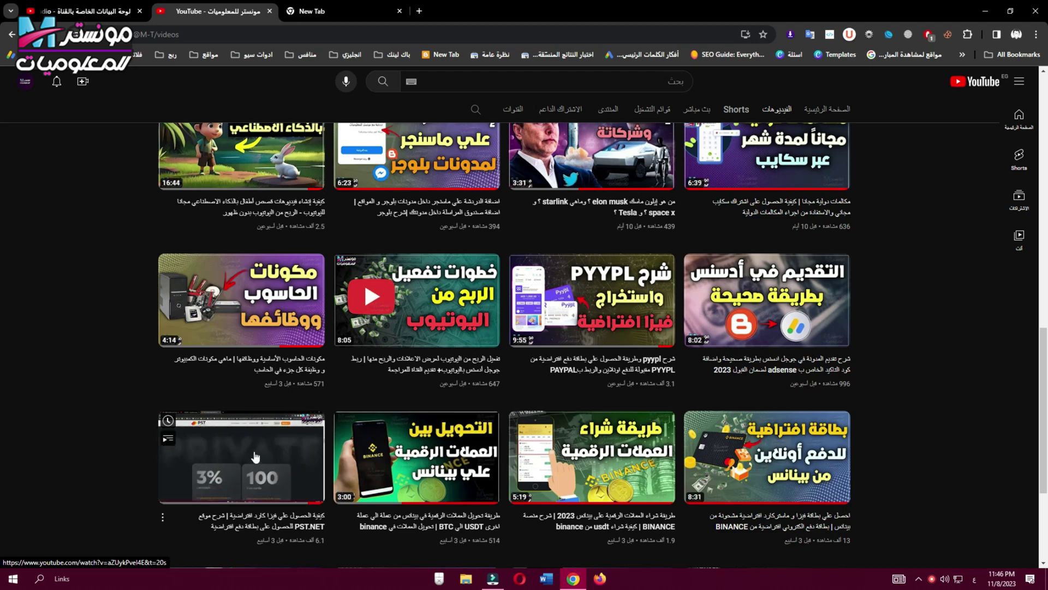
scroll(257, 456, up, 10)
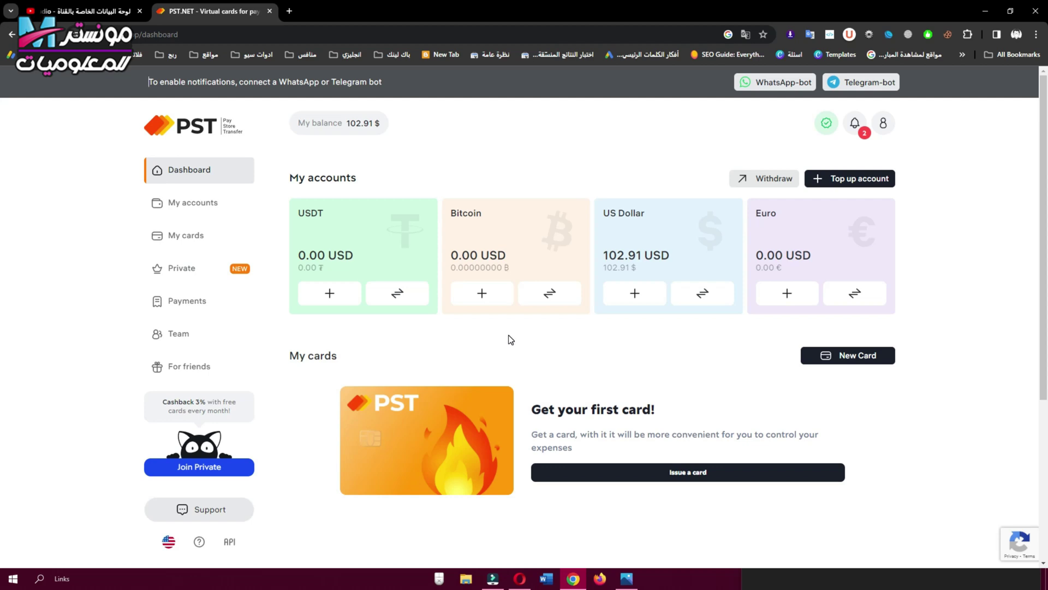
triple_click(659, 255)
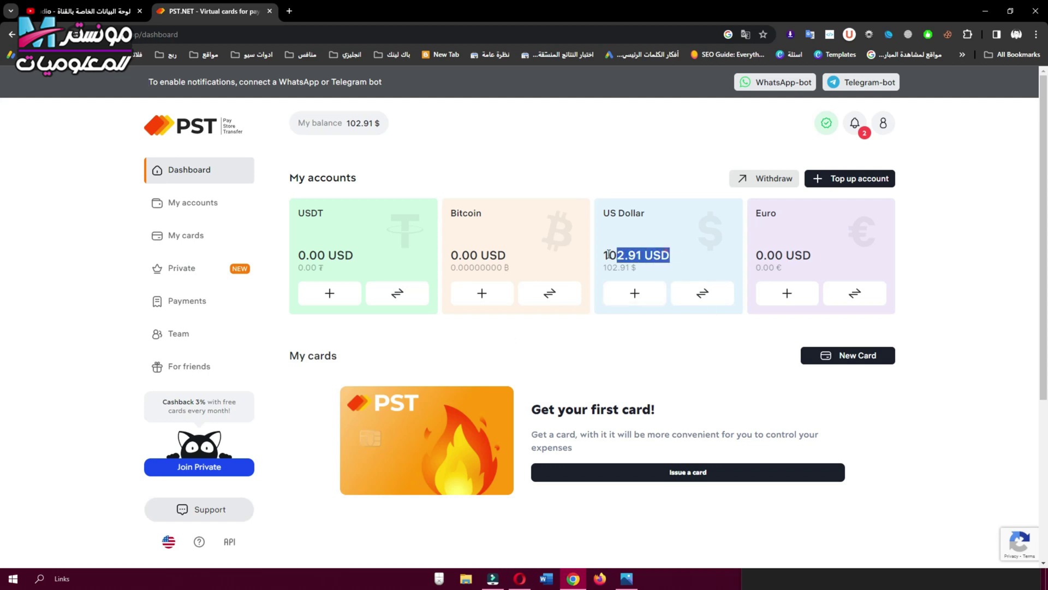
click(607, 232)
click(460, 219)
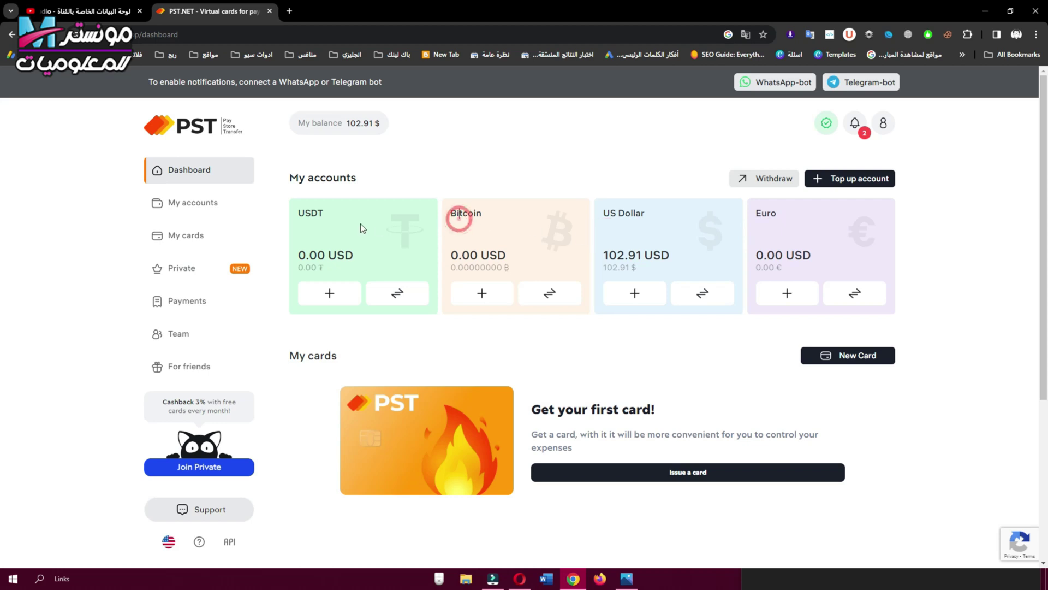
click(336, 220)
Step: Start issuing a new card from My cards and choose the Facebook advertising card
click(194, 235)
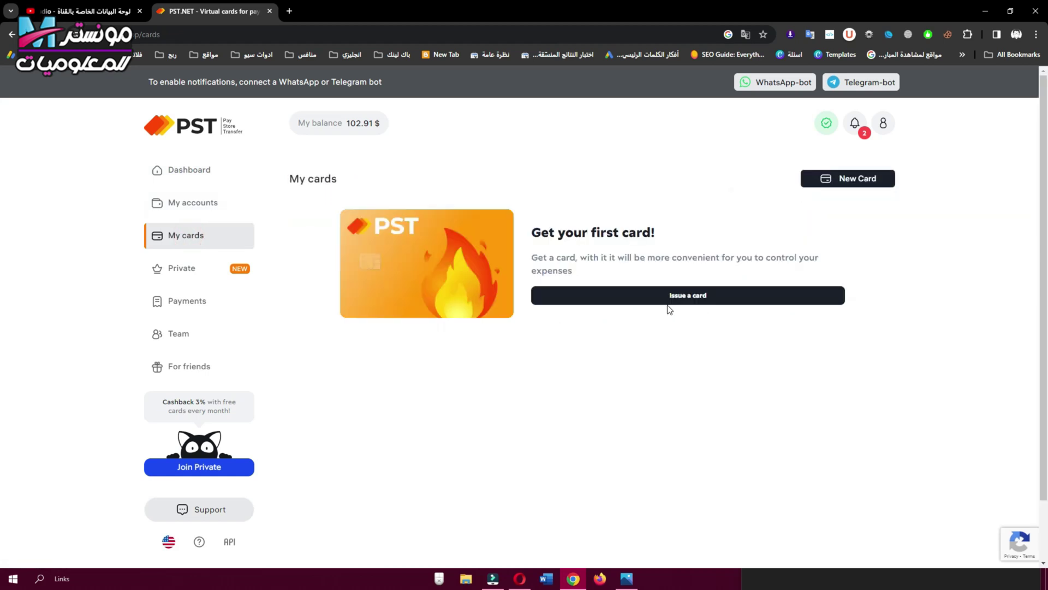
click(628, 295)
scroll(583, 339, down, 5)
scroll(584, 339, up, 2)
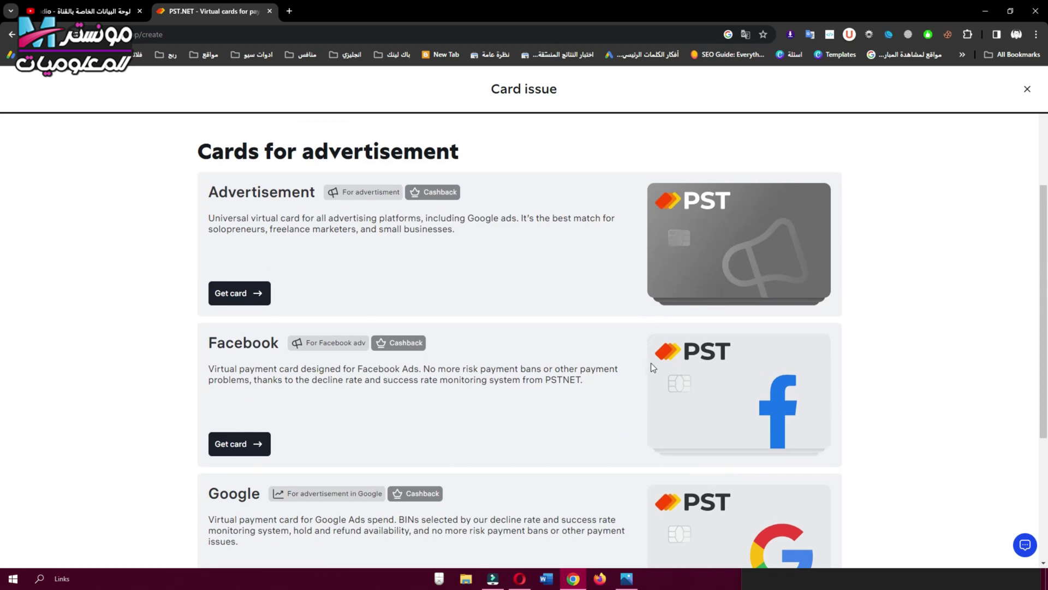
click(238, 443)
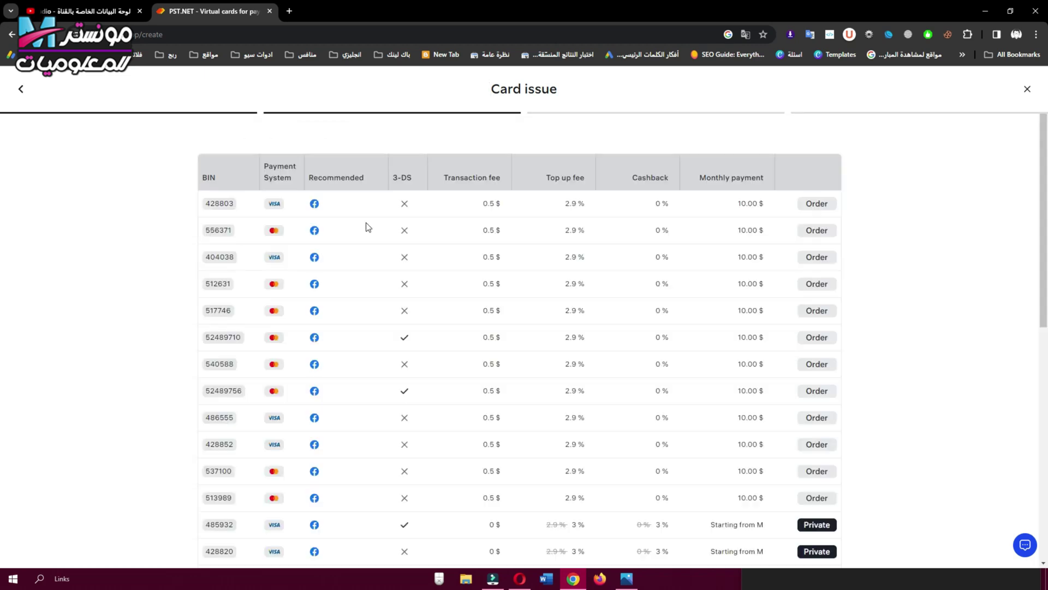
Step: Examine the Facebook card offers for monthly payment, top-up fee and 3-DS support
double_click(747, 204)
triple_click(750, 203)
triple_click(568, 204)
triple_click(568, 203)
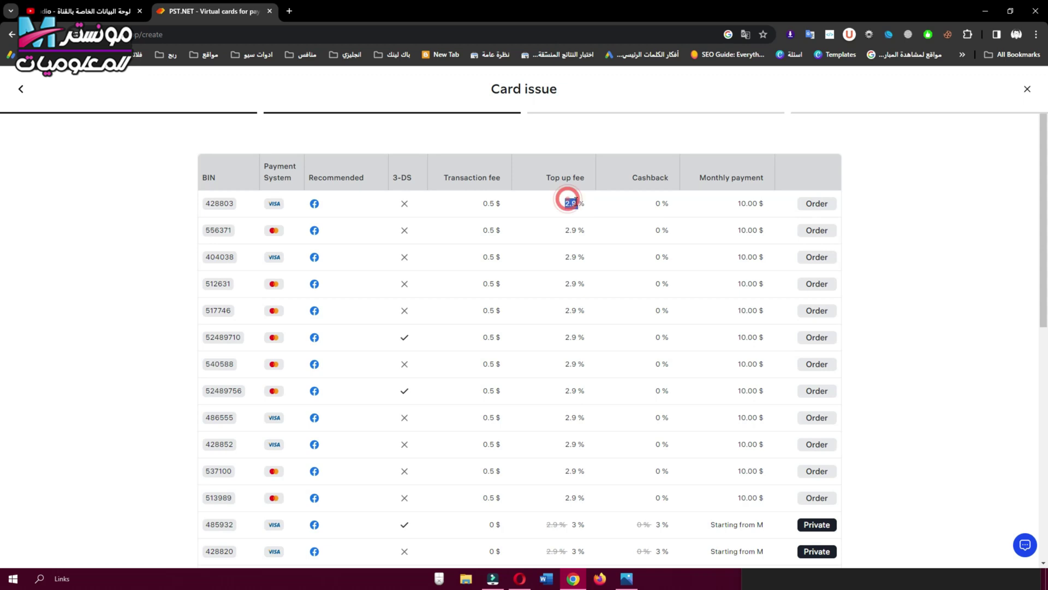
click(513, 217)
triple_click(401, 178)
click(401, 178)
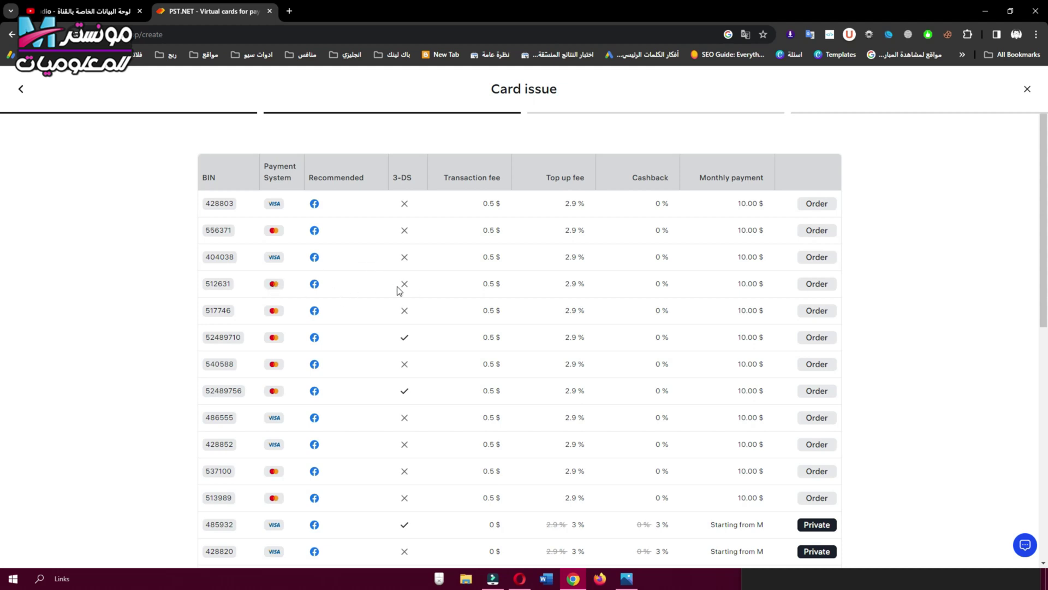
click(230, 285)
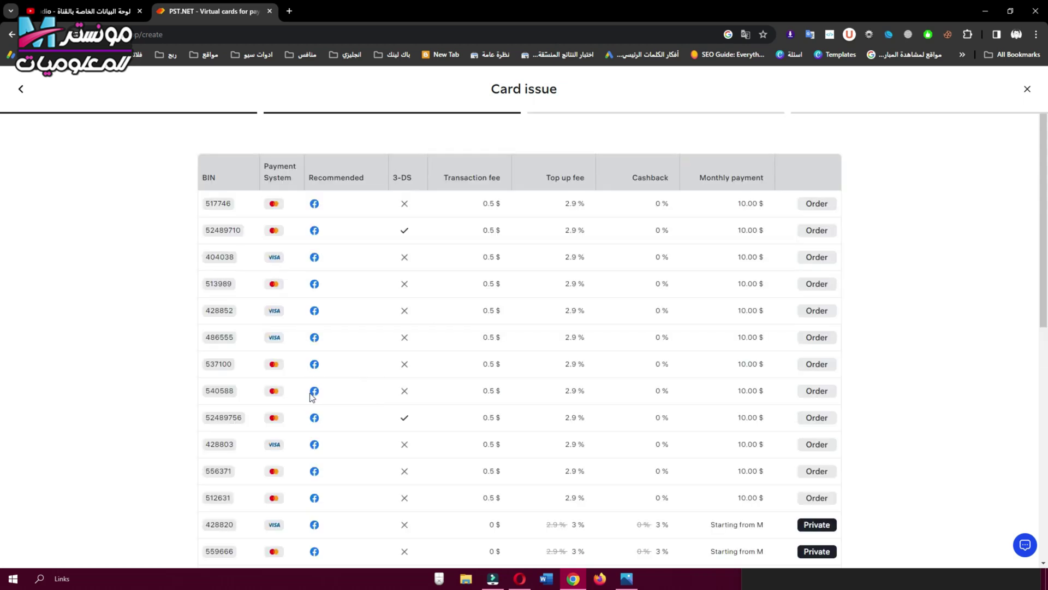
Step: Order the Visa Facebook card with BIN 486555 and set the desired card balance to 90 USD
click(827, 339)
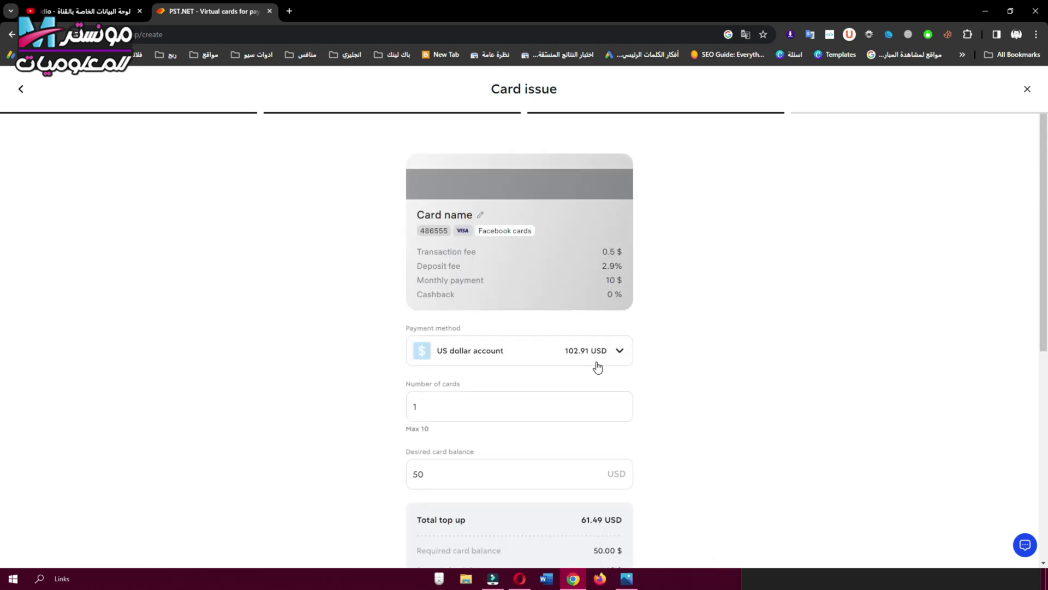
click(460, 295)
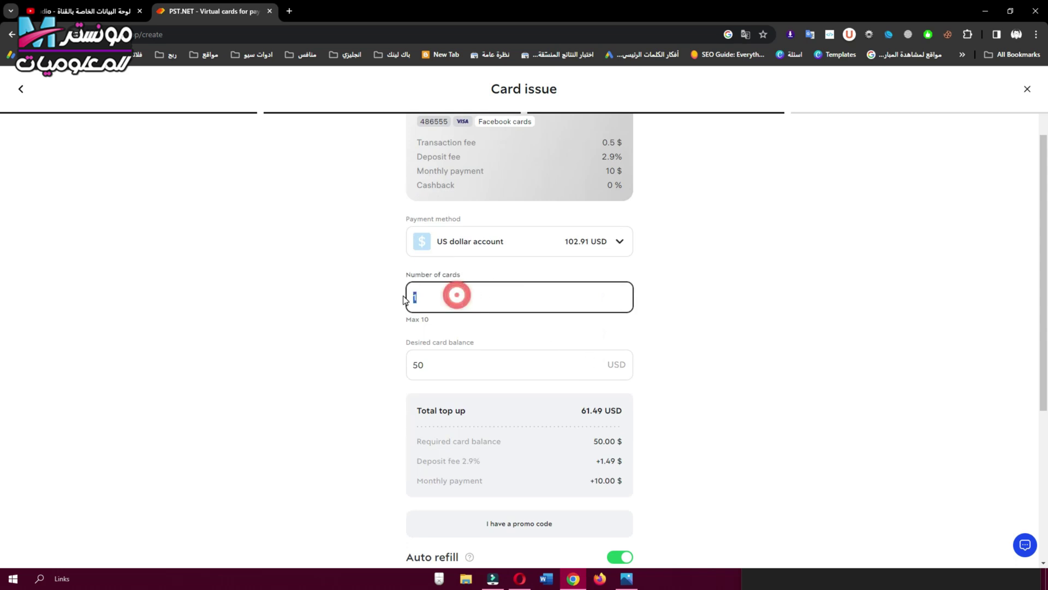
scroll(483, 363, down, 3)
double_click(465, 211)
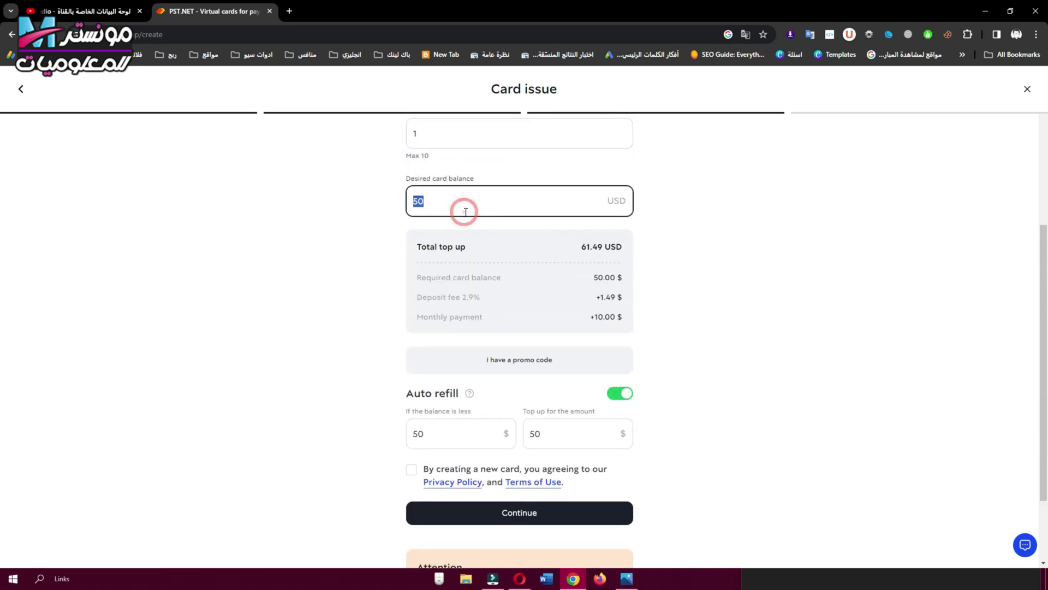
text(90)
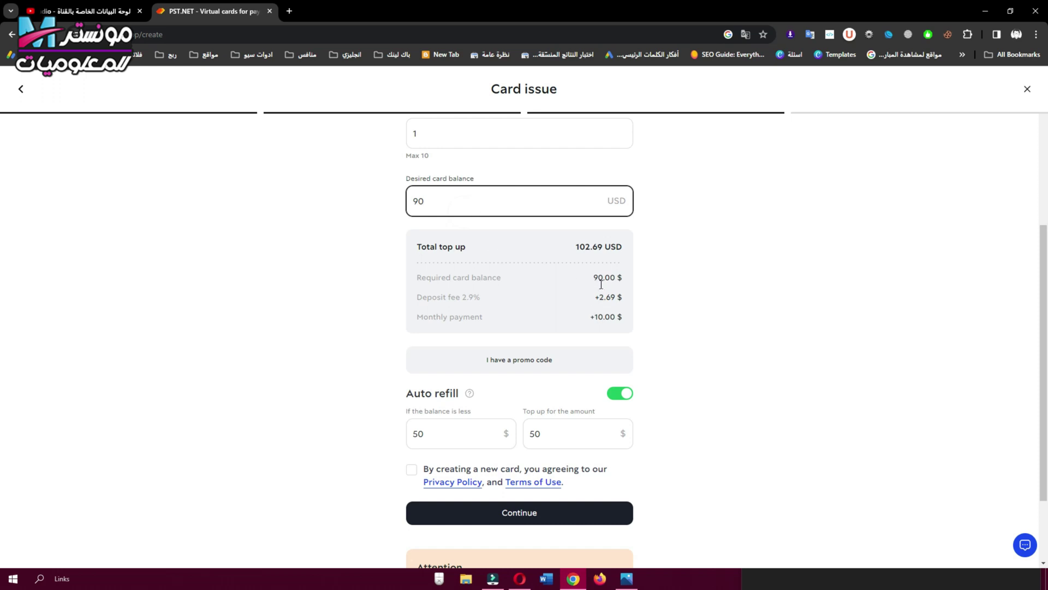
Step: Check the monthly payment, deposit fee and required card balance in the total top-up breakdown
double_click(599, 317)
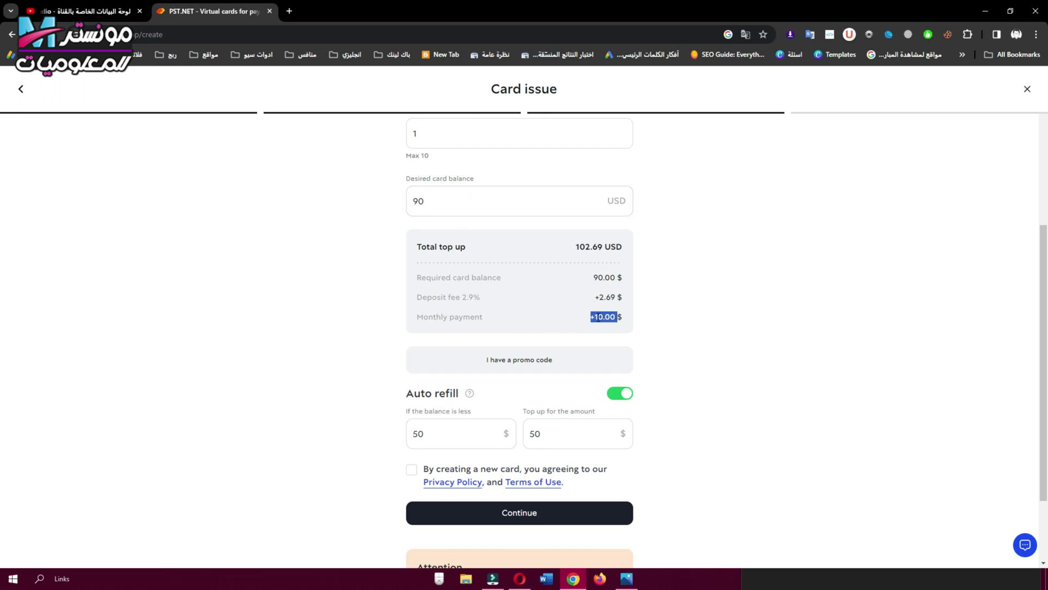
double_click(599, 297)
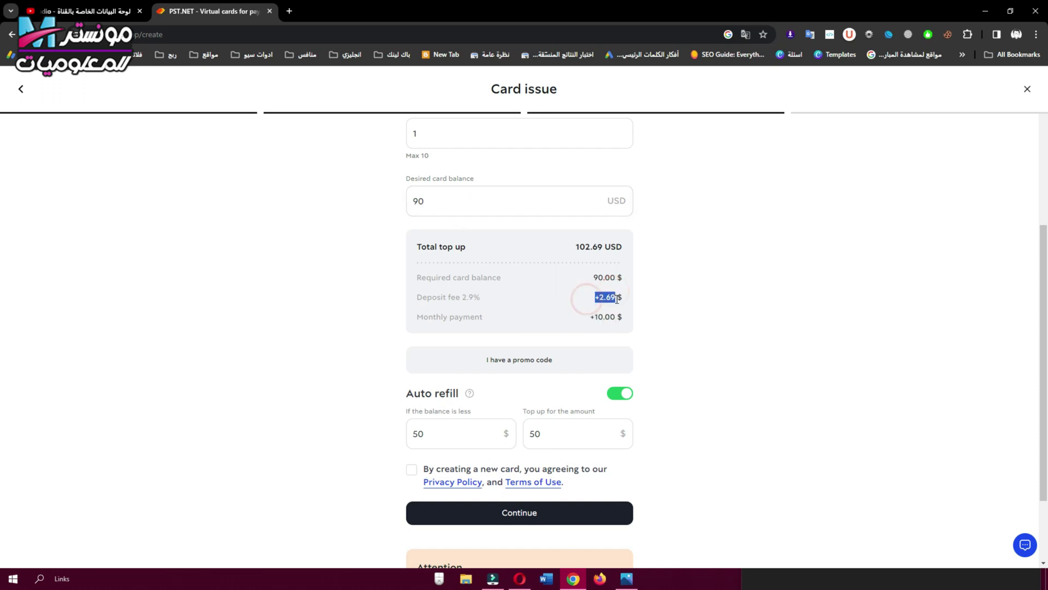
click(603, 300)
double_click(603, 277)
click(580, 284)
Step: Turn off auto refill and accept the Privacy Policy and Terms of Use for the new card
triple_click(428, 392)
click(619, 393)
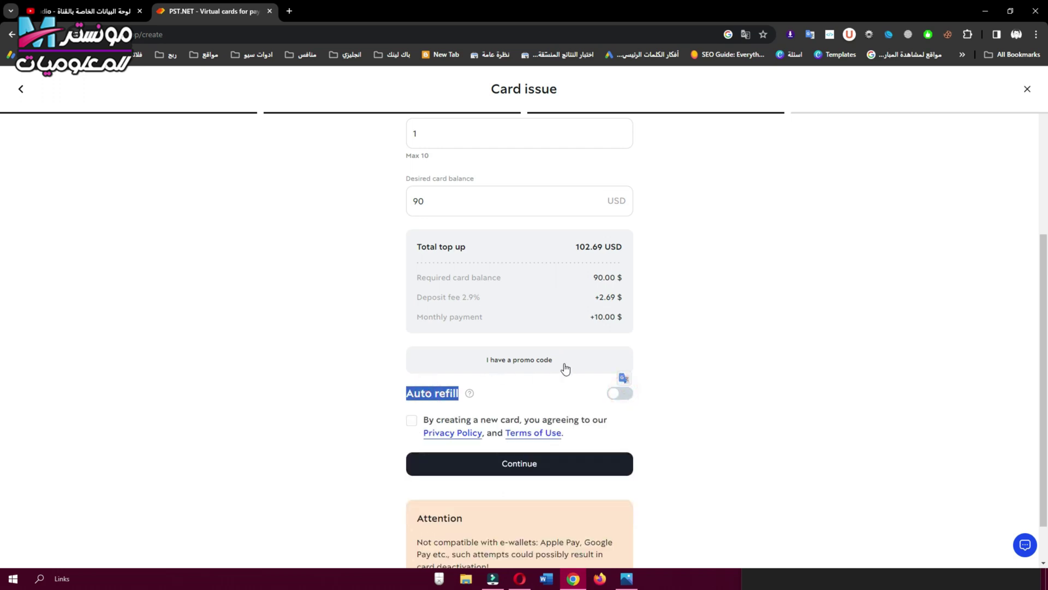
click(517, 389)
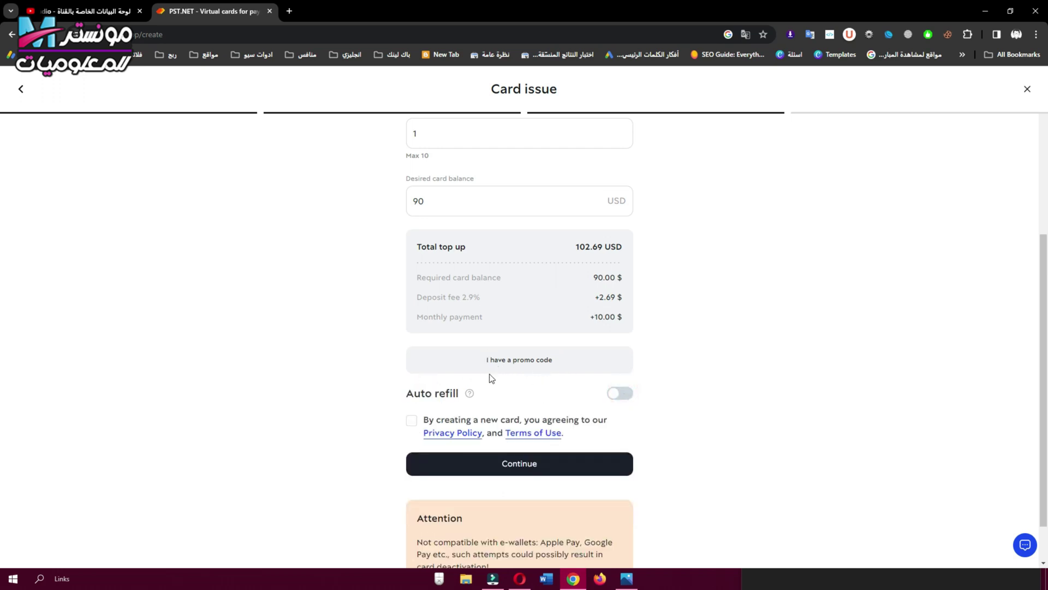
click(412, 420)
Step: Proceed with the order, issue the card from the US dollar account and return to the dashboard
scroll(484, 433, up, 1)
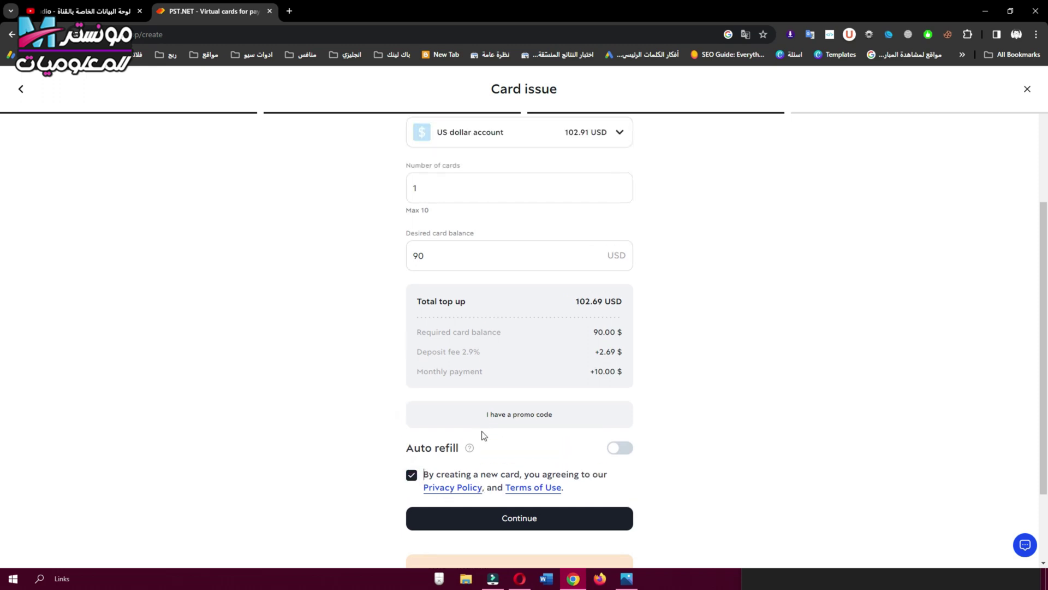
click(501, 525)
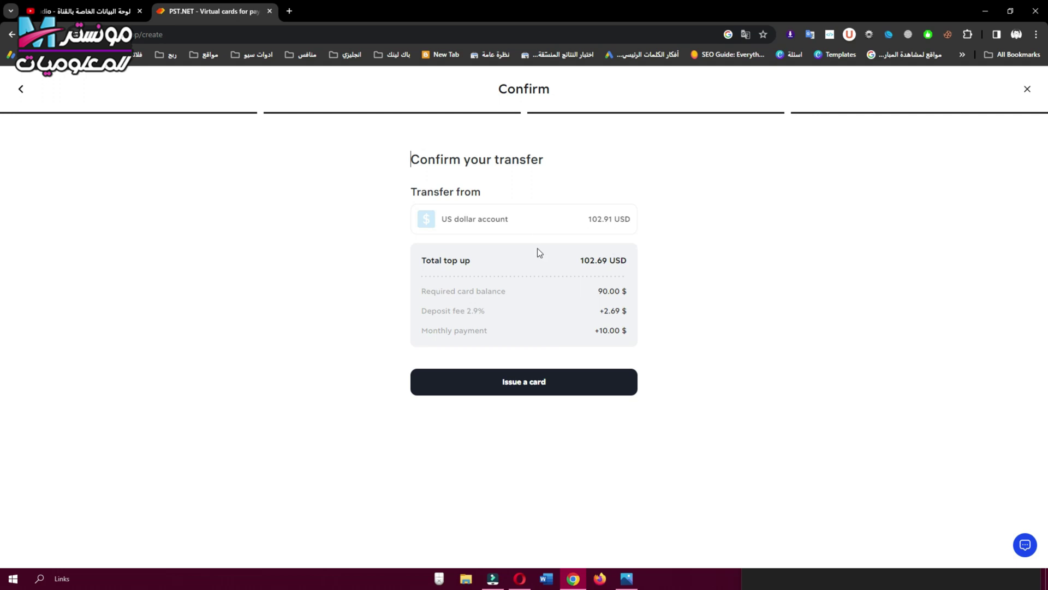
click(540, 392)
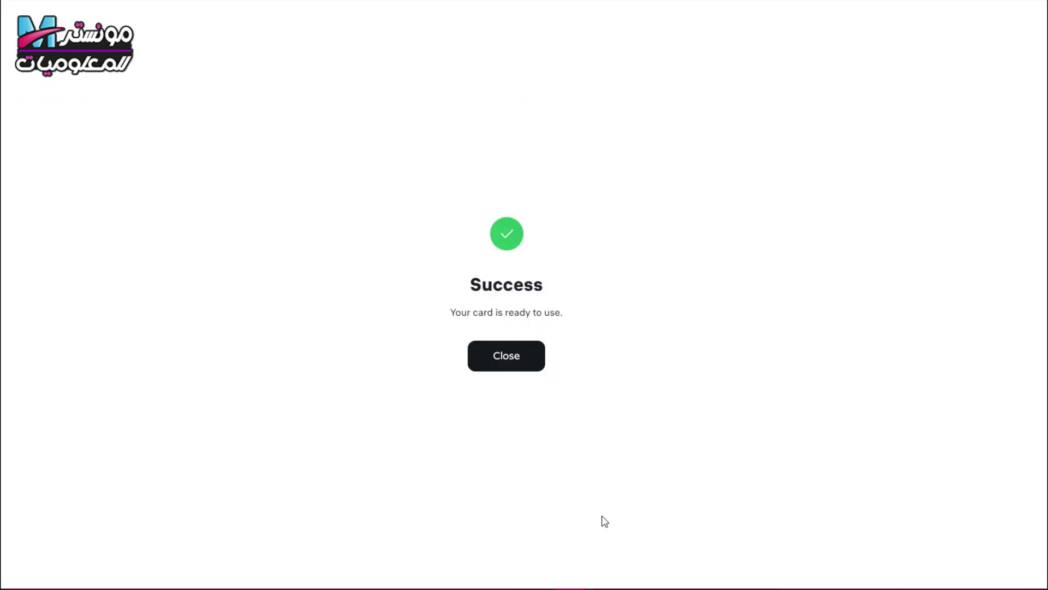
click(506, 361)
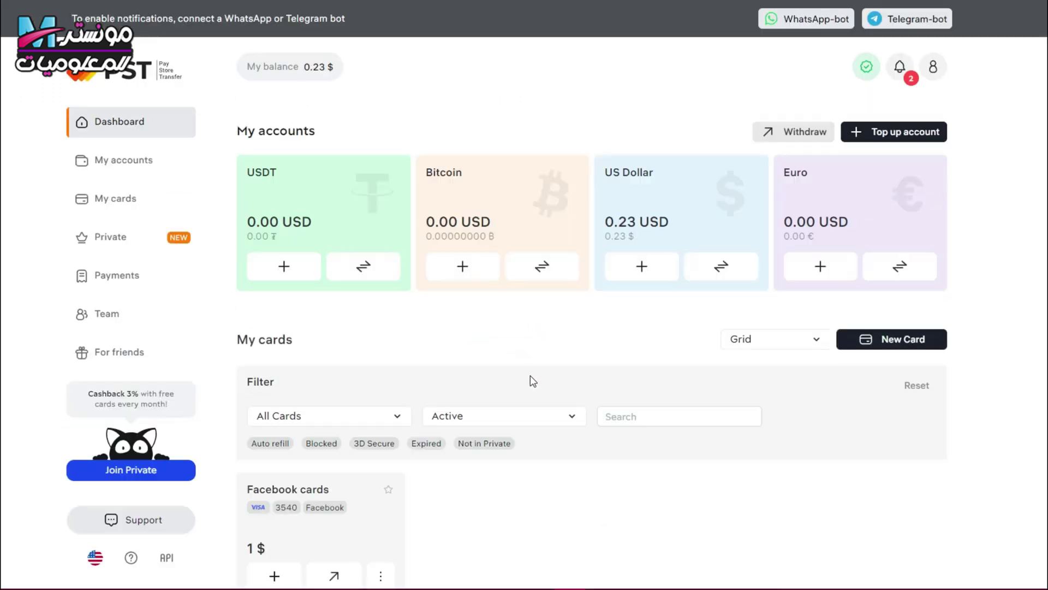
Step: Open the full details of the Facebook card in My cards, reveal its card data and look over its payments section
click(139, 203)
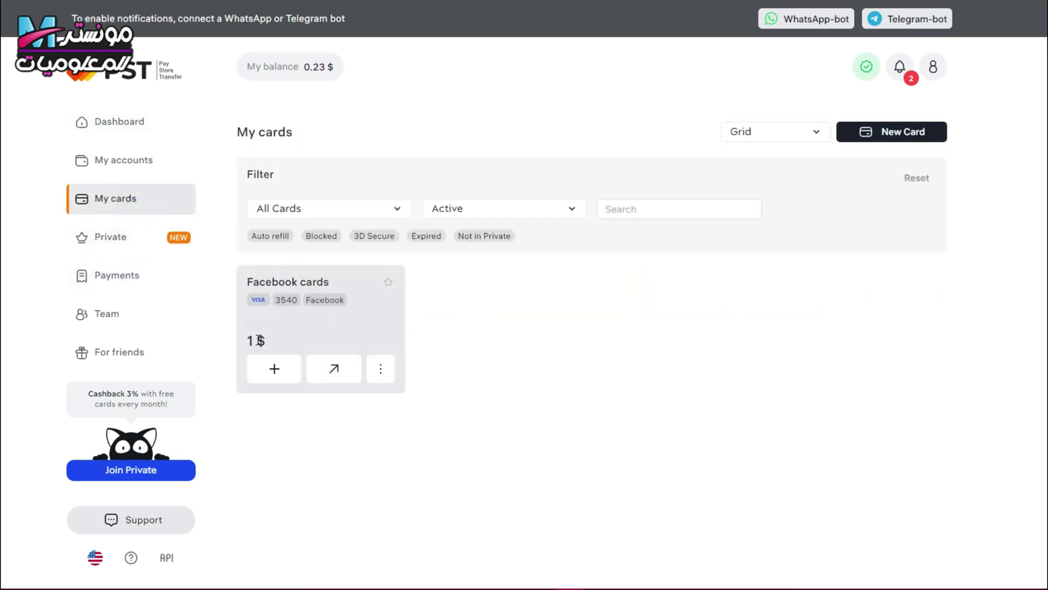
click(380, 368)
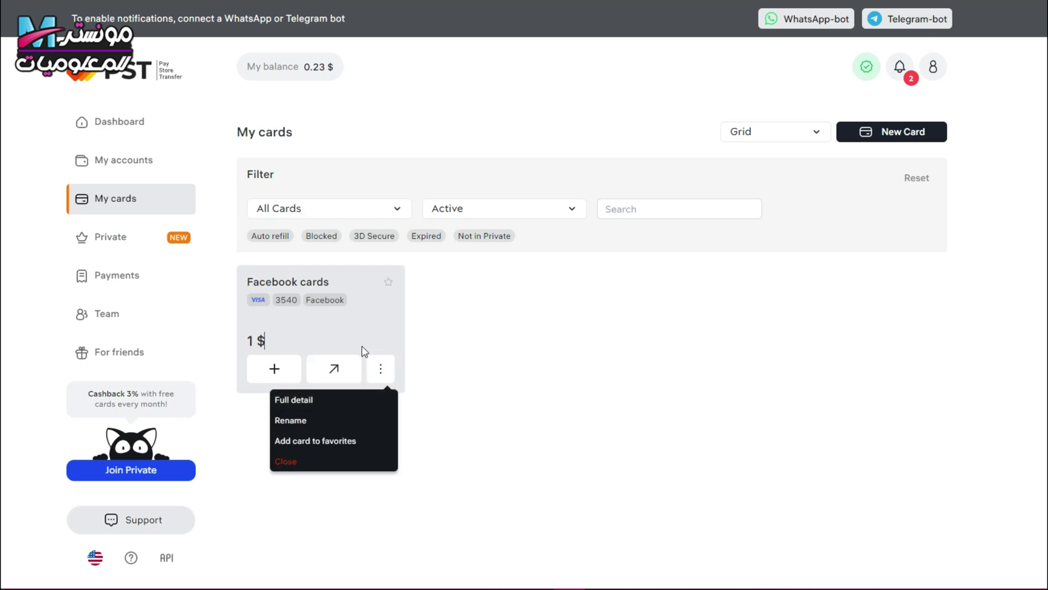
click(346, 399)
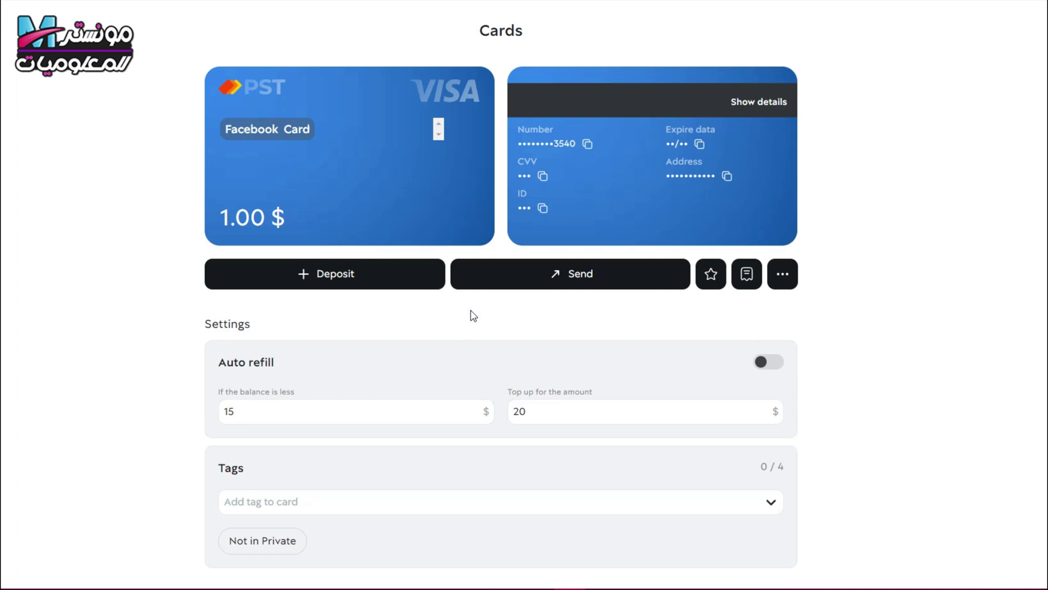
mouse_move(277, 212)
click(754, 103)
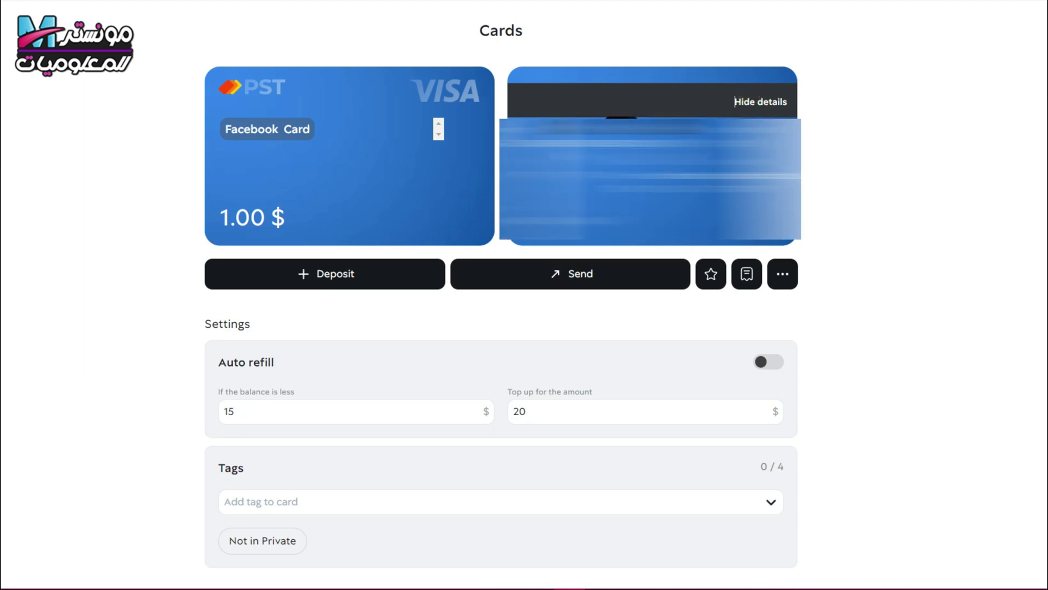
scroll(501, 295, down, 7)
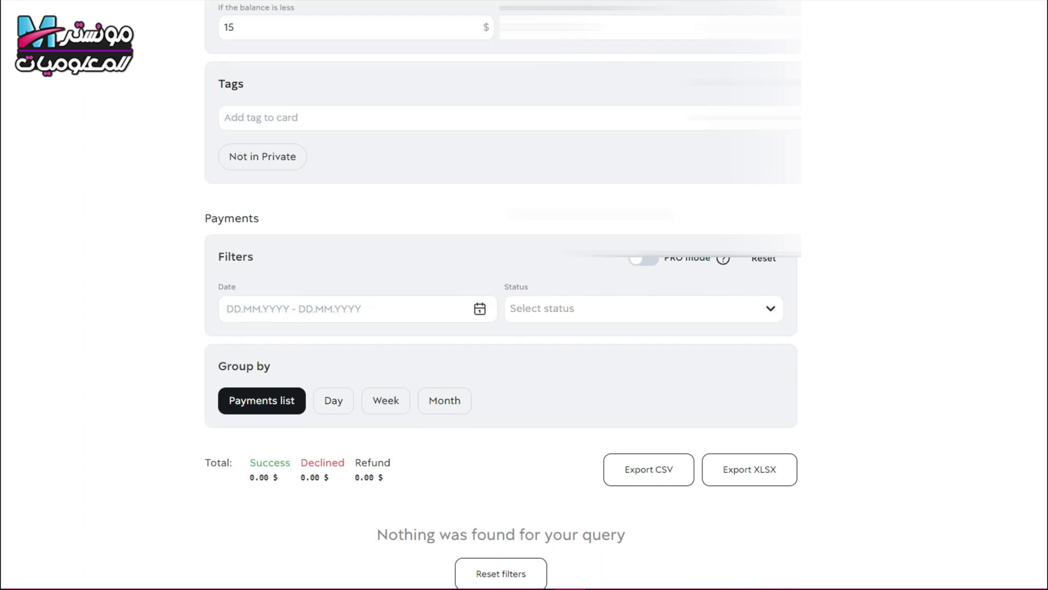
scroll(457, 181, down, 1)
scroll(457, 181, up, 8)
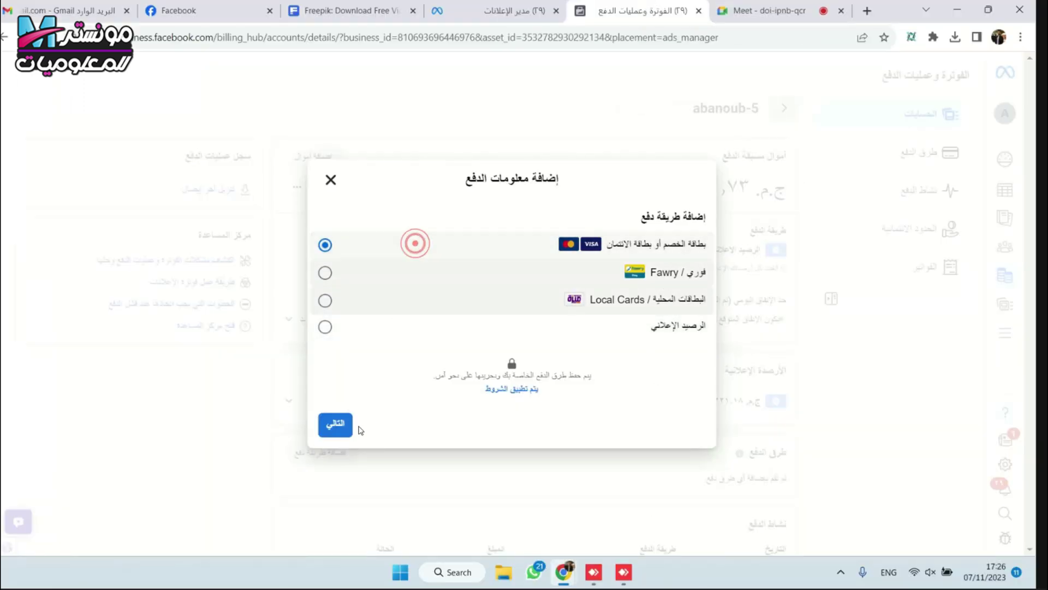
Step: In Facebook's billing page, continue adding a debit or credit card as payment method and start verifying the saved Visa card
click(338, 426)
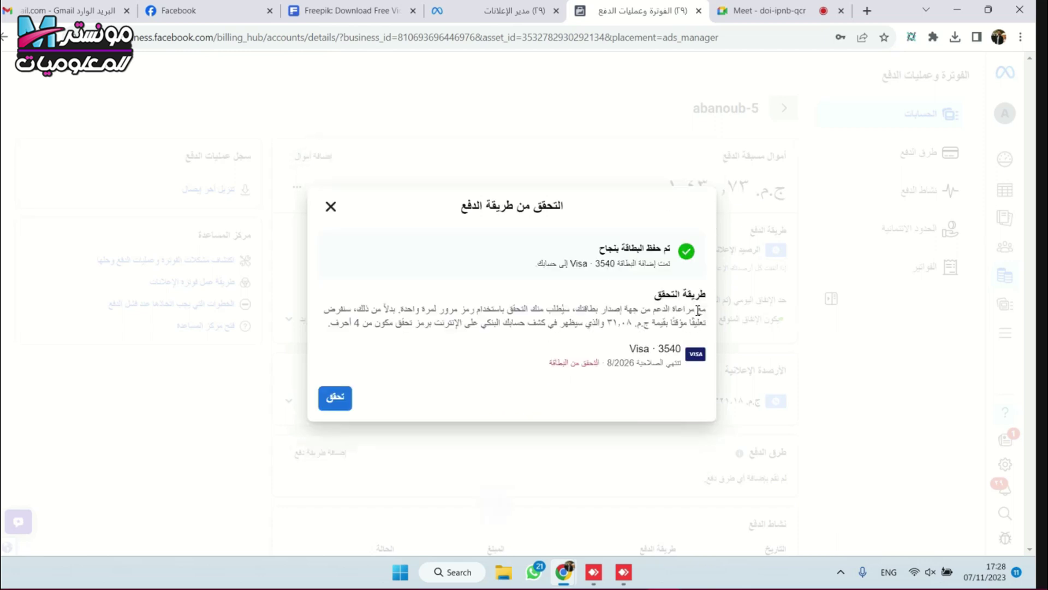
drag(696, 309, 611, 308)
click(650, 261)
click(337, 402)
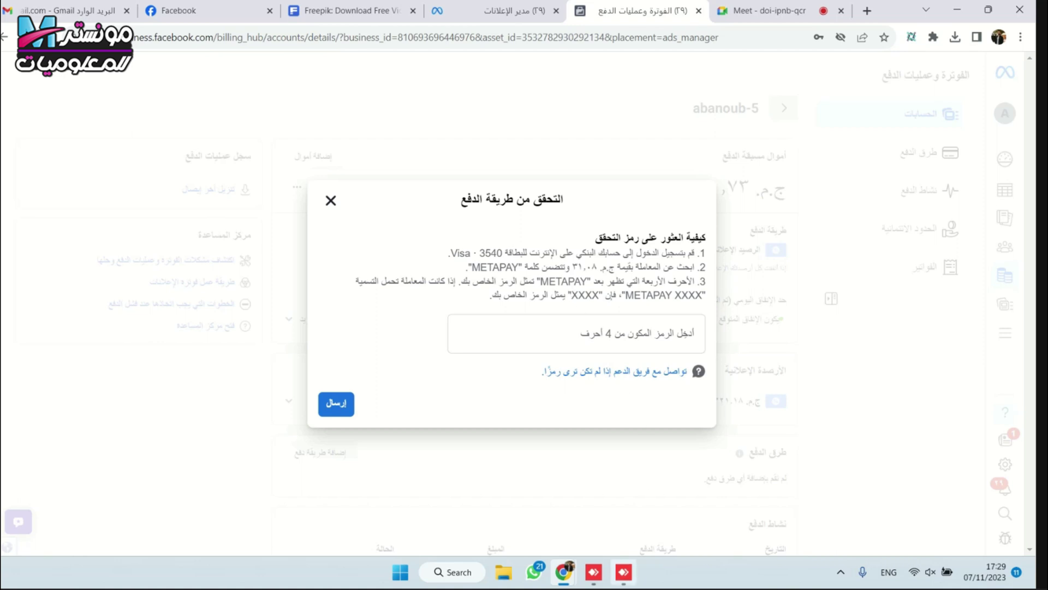
click(606, 507)
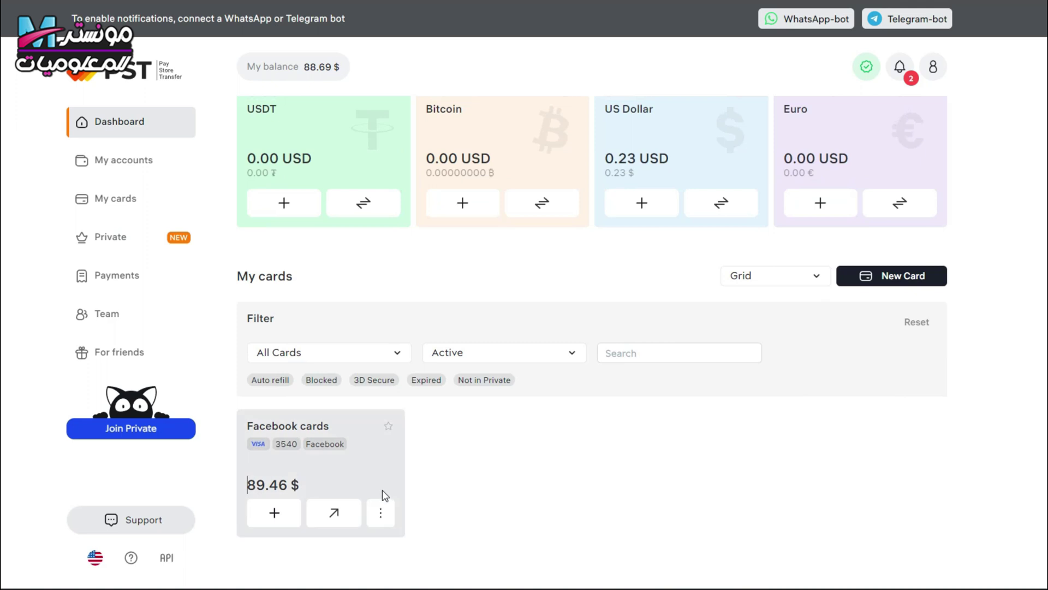
Step: Switch to PST, open the Facebook card's details and look up the METAPAY charge's verification code and amount in the payments list
click(363, 449)
scroll(562, 424, down, 10)
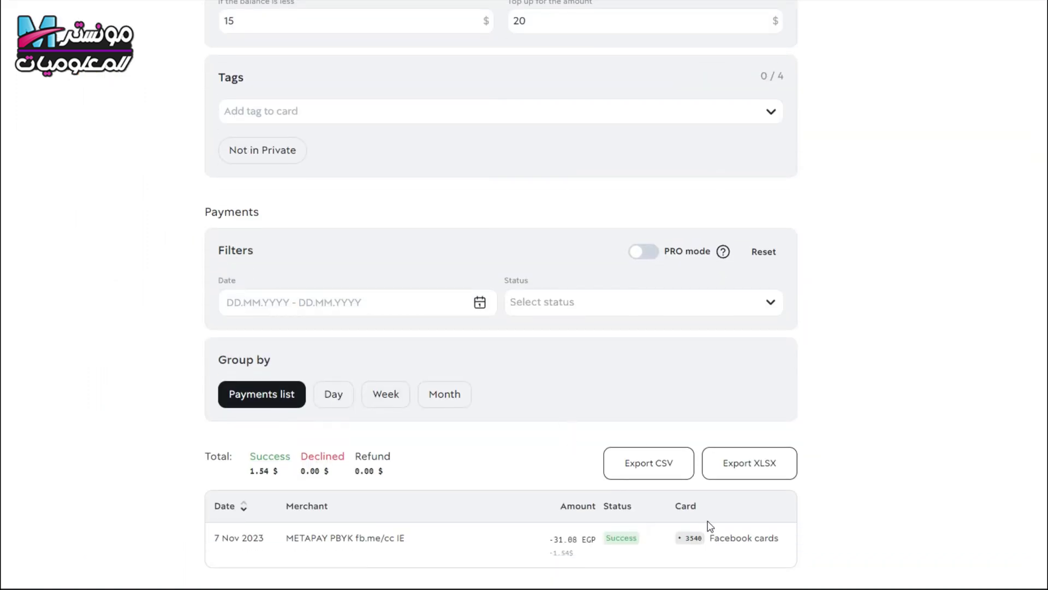
double_click(696, 540)
scroll(690, 557, up, 7)
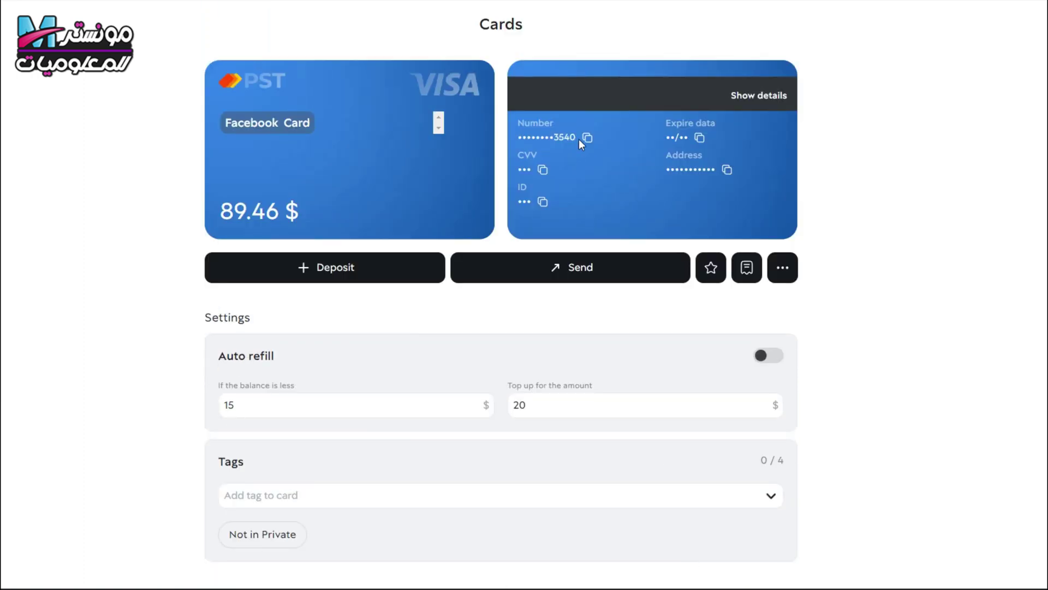
scroll(575, 142, down, 7)
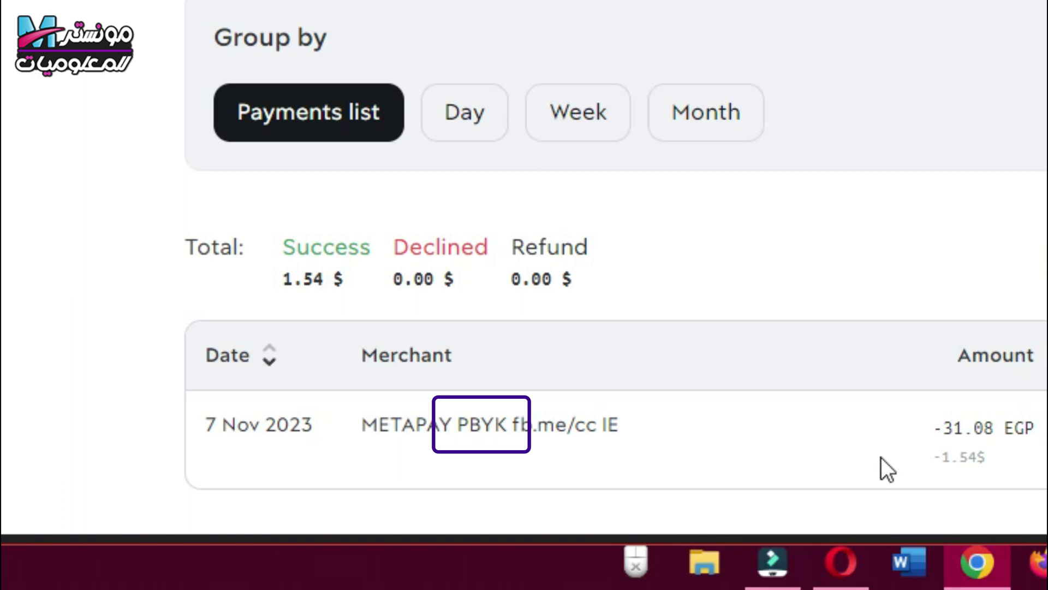
triple_click(955, 431)
click(698, 452)
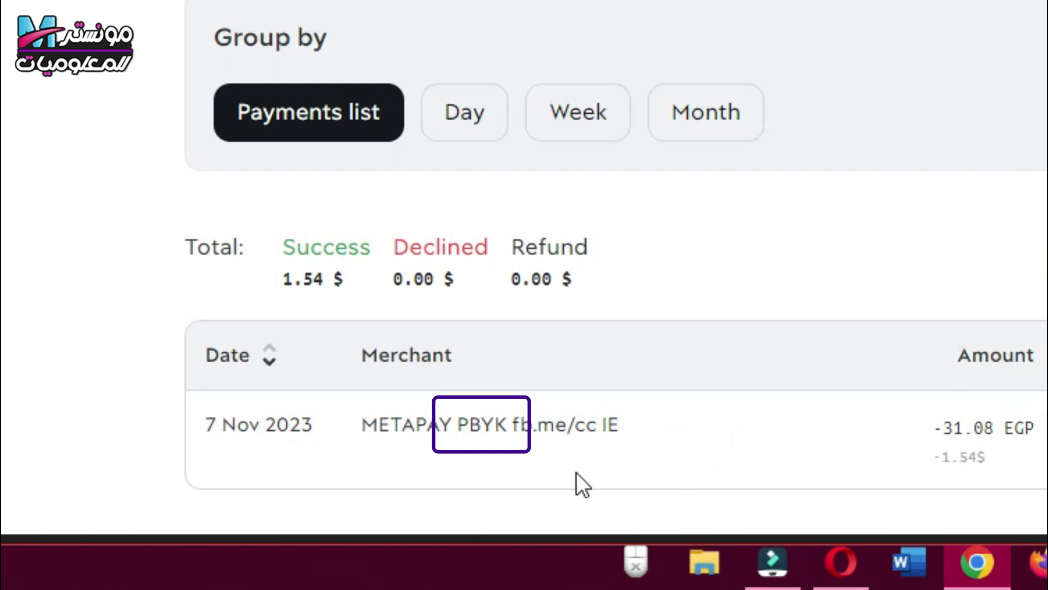